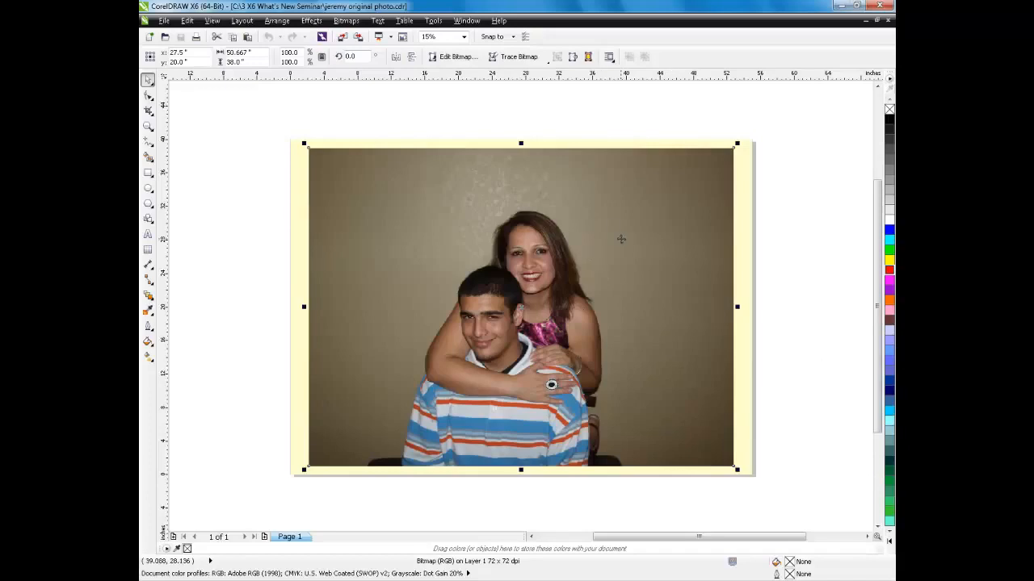
Step: Open the selected photo for bitmap editing in Corel PHOTO-PAINT, maximize the window and set the zoom to To Fit
{"action": "left_click", "coordinate": [454, 58]}
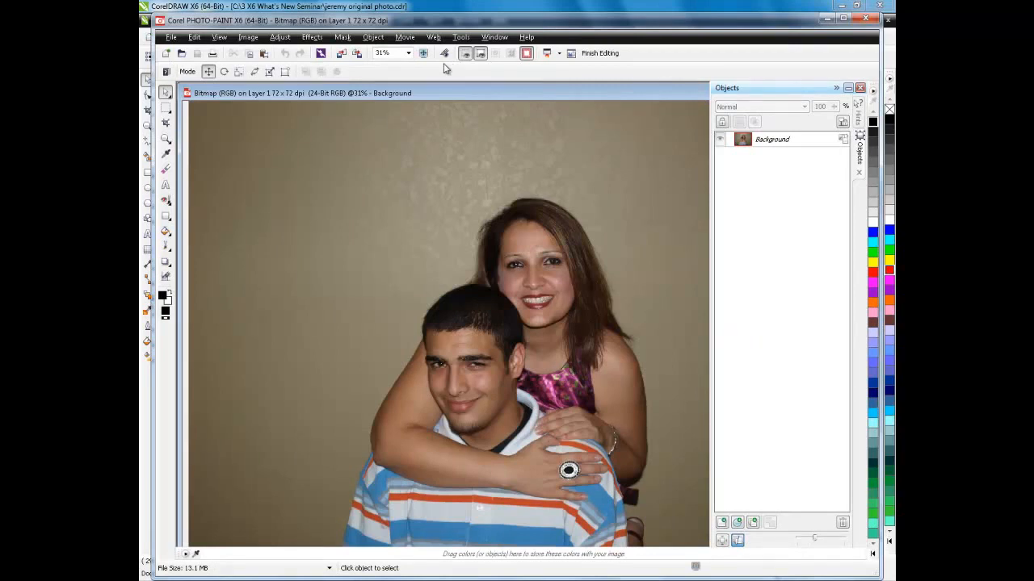
{"action": "left_click", "coordinate": [844, 18]}
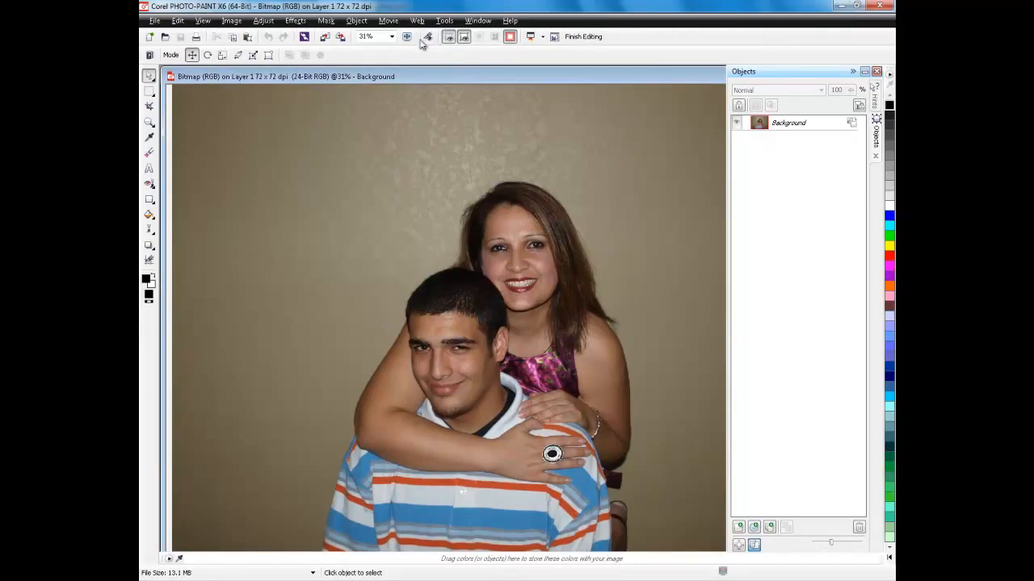
{"action": "left_click", "coordinate": [391, 39]}
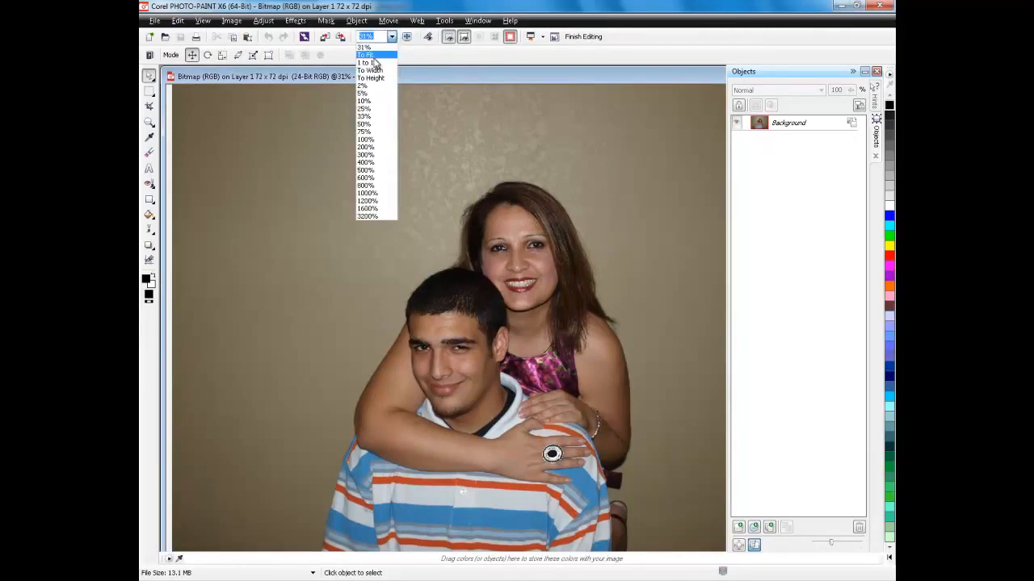
{"action": "left_click", "coordinate": [374, 56]}
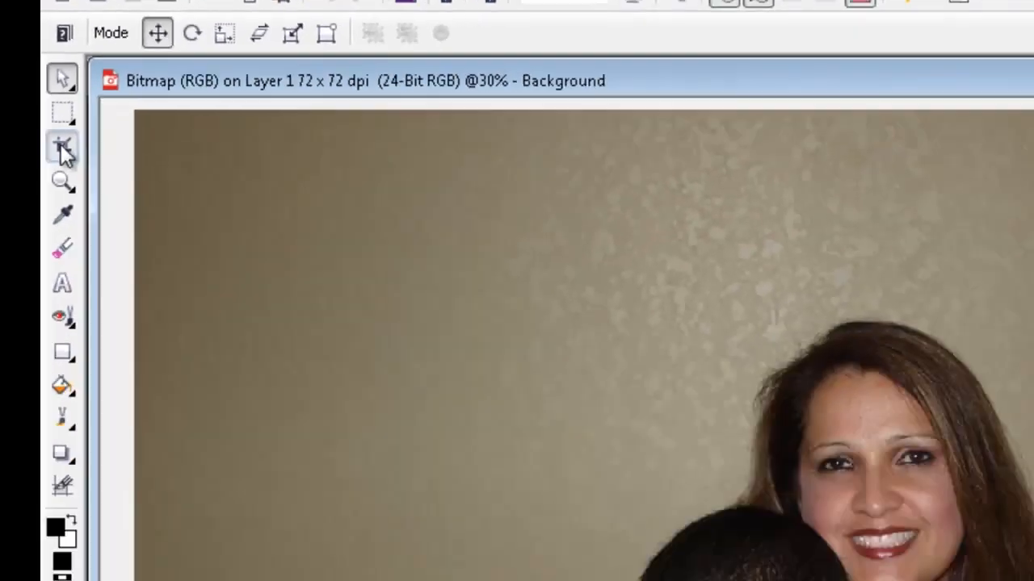
Step: Crop the photo to a portrait area around the couple, cutting off the excess wall at both sides
{"action": "left_click", "coordinate": [42, 222]}
{"action": "left_click_drag", "start_coordinate": [255, 134], "coordinate": [651, 569]}
{"action": "double_click", "coordinate": [517, 426]}
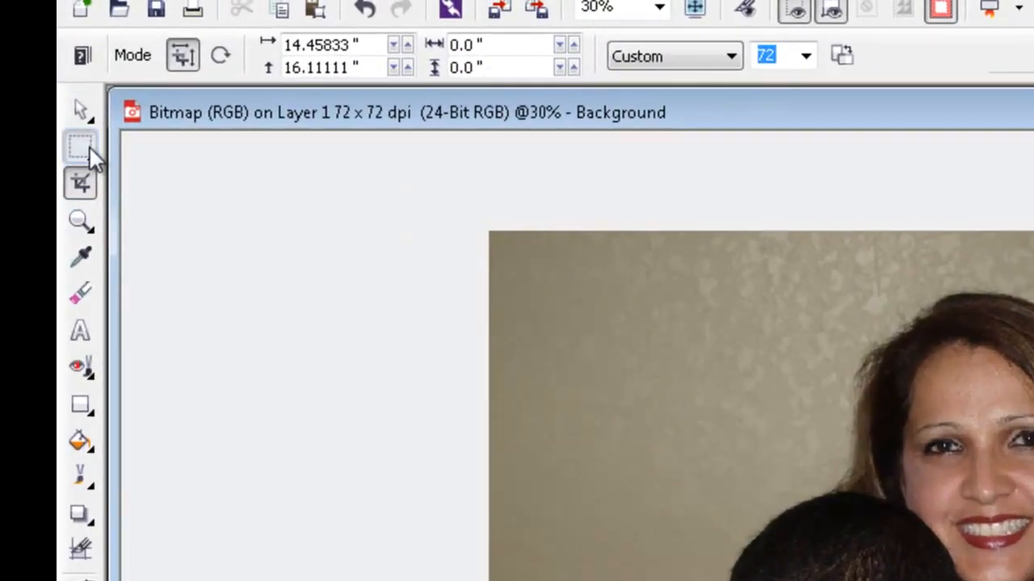
Step: Mask the wall from its upper-left corner with the Magic Wand Mask in Normal mode at tolerance 10
{"action": "left_click", "coordinate": [88, 148]}
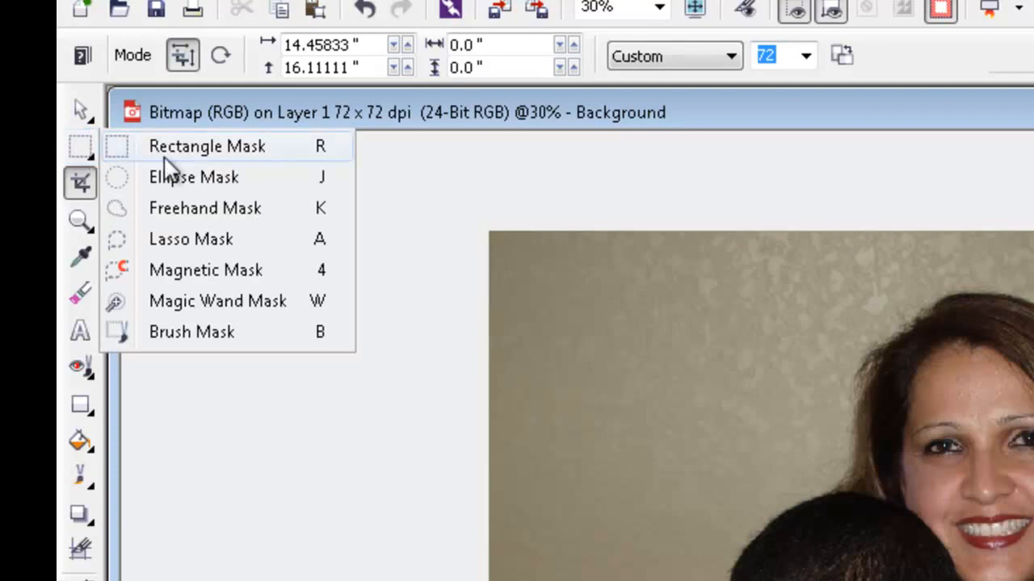
{"action": "left_click", "coordinate": [203, 302]}
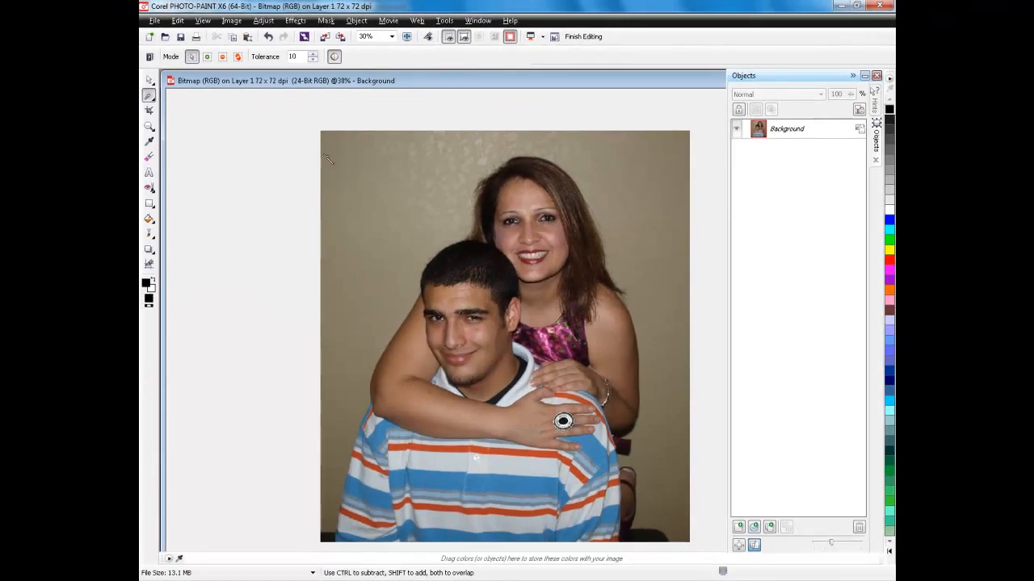
{"action": "left_click", "coordinate": [207, 57]}
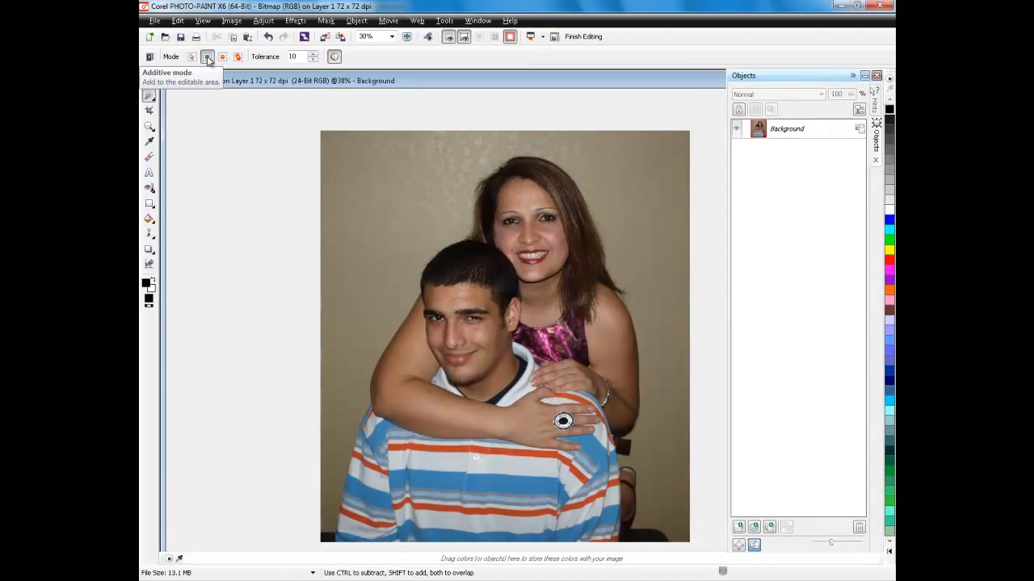
{"action": "left_click", "coordinate": [192, 58]}
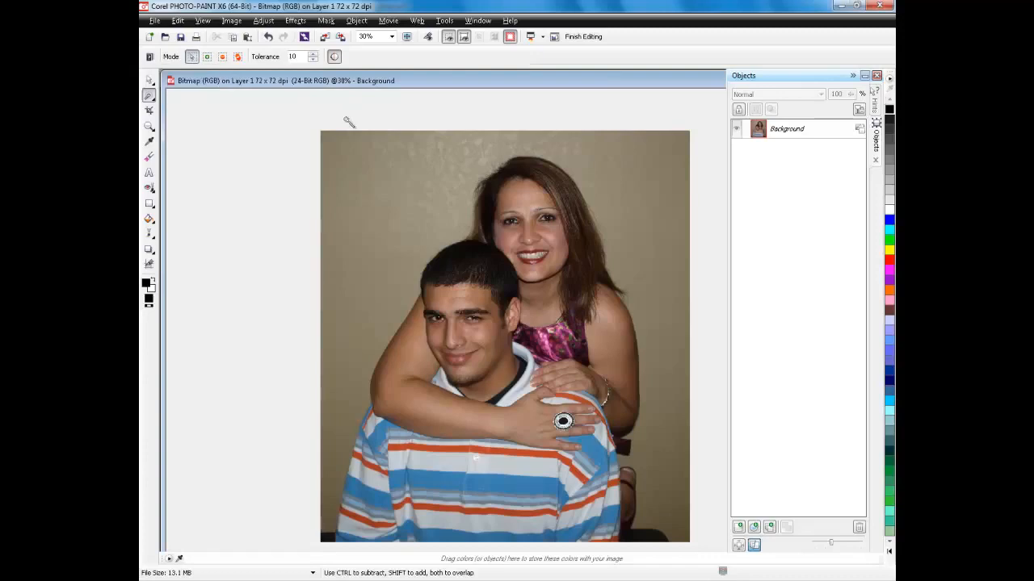
{"action": "left_click", "coordinate": [326, 140]}
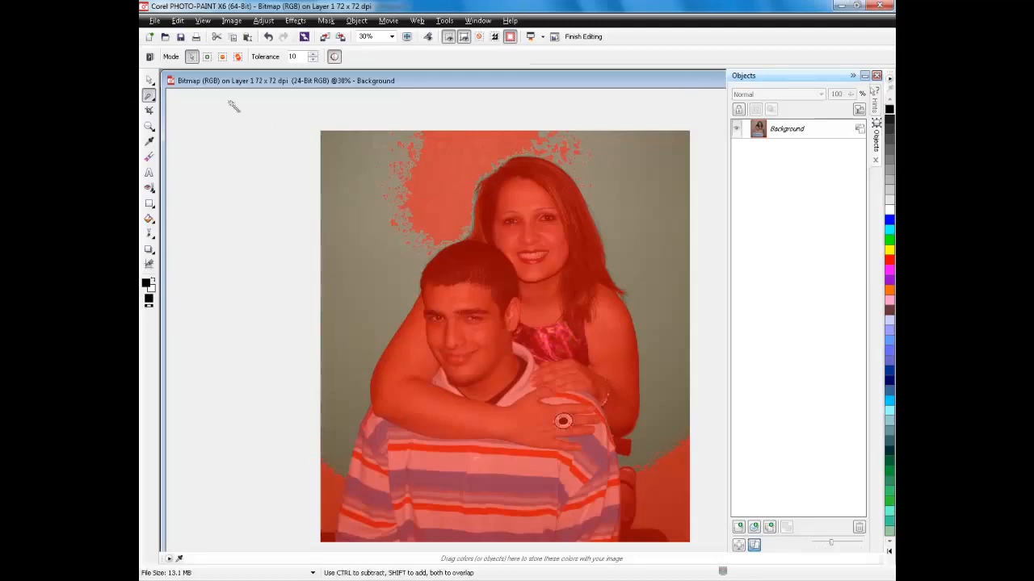
Step: Resample the Magic Wand mask at several spots on the wall, finishing with the wall beside the woman
{"action": "left_click", "coordinate": [442, 171]}
{"action": "left_click", "coordinate": [339, 282]}
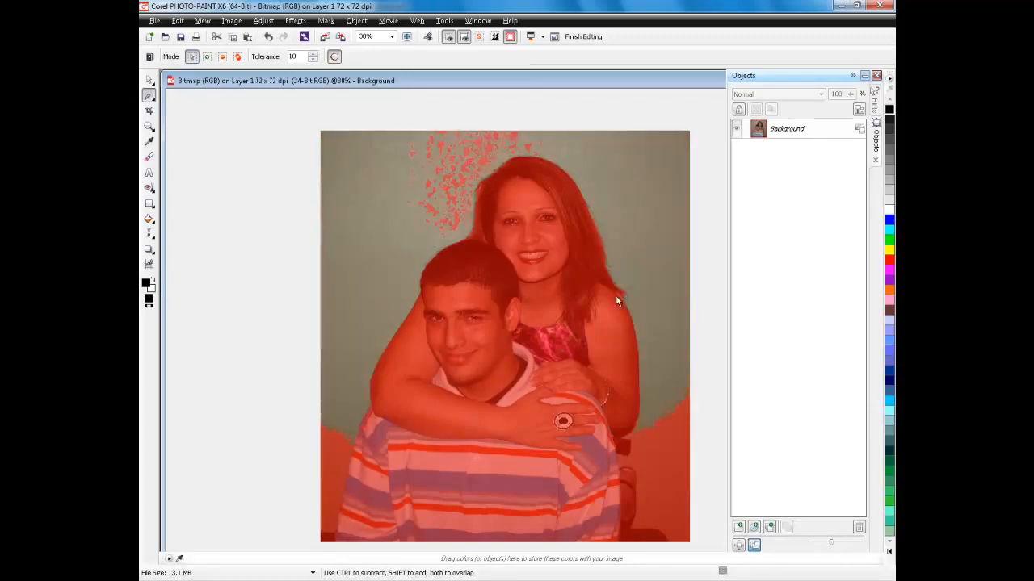
{"action": "left_click", "coordinate": [688, 498]}
{"action": "left_click", "coordinate": [654, 238]}
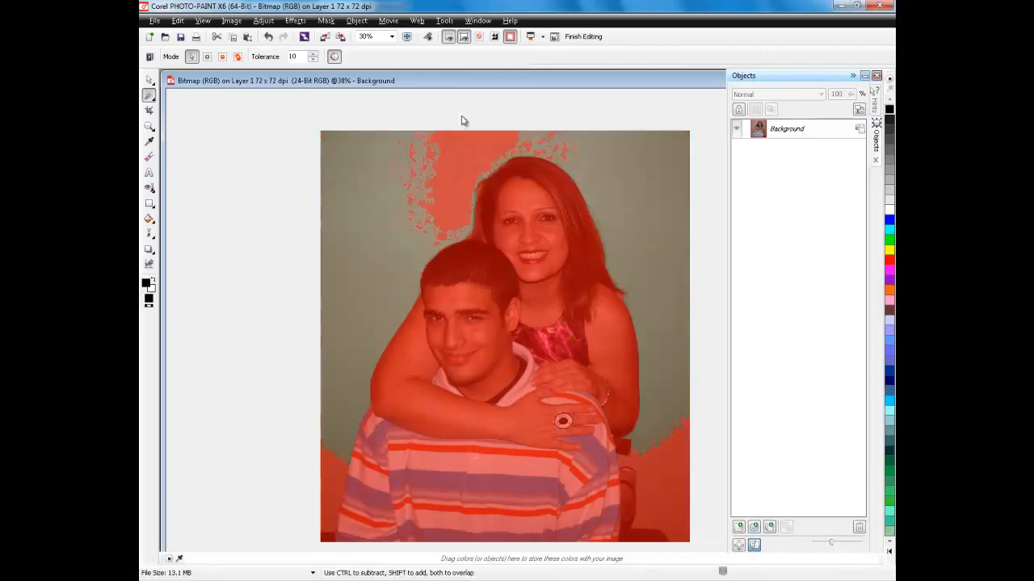
Step: Add the lower-left, upper-middle and lower-right wall areas to the mask using Additive mode
{"action": "left_click", "coordinate": [207, 56]}
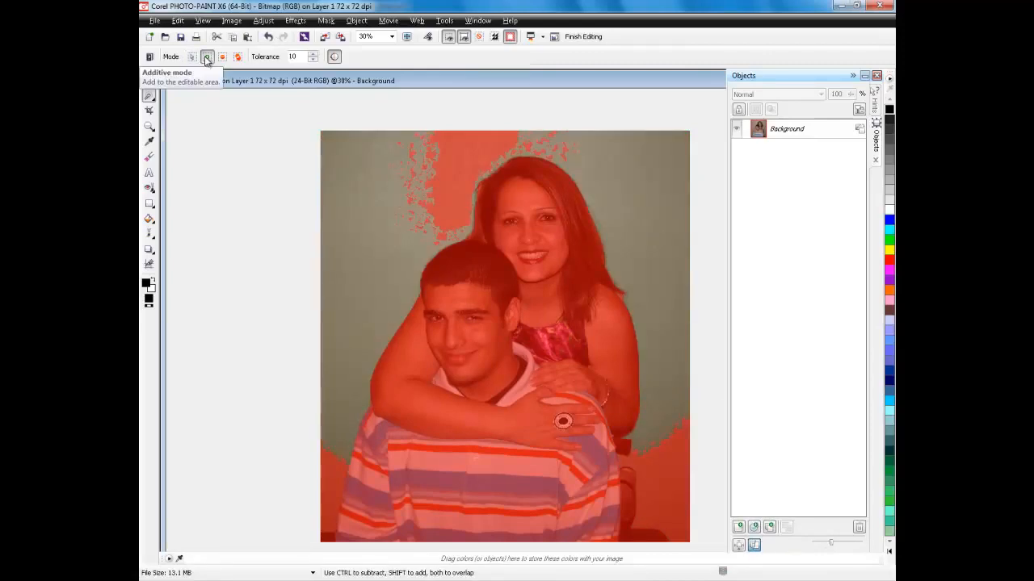
{"action": "left_click", "coordinate": [334, 484]}
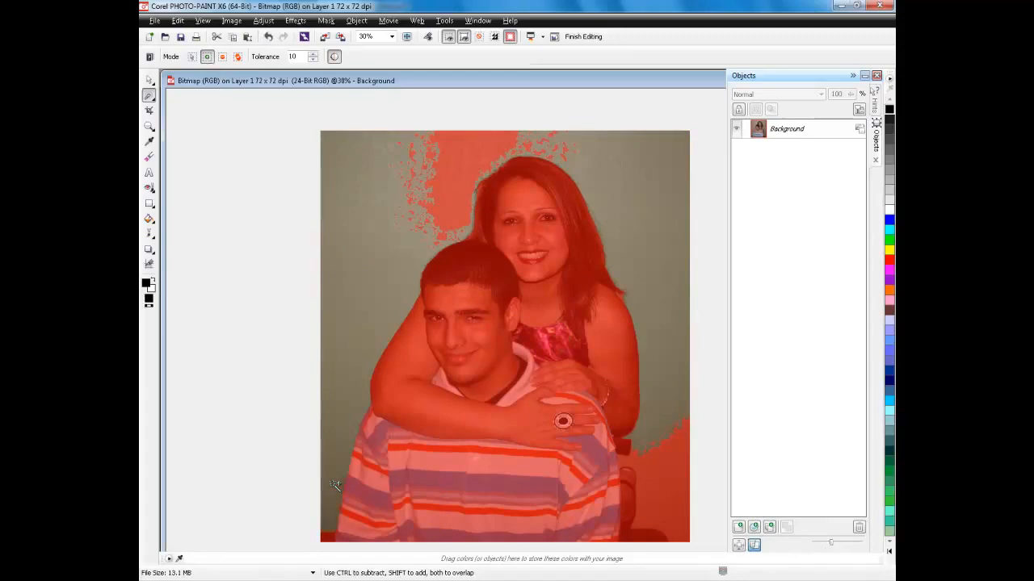
{"action": "left_click", "coordinate": [455, 191]}
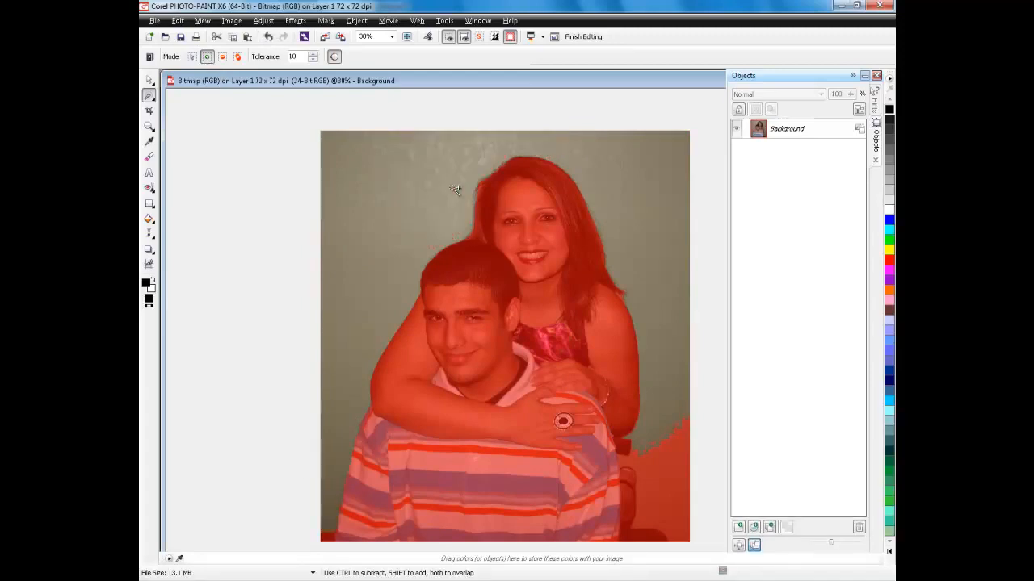
{"action": "left_click", "coordinate": [680, 476]}
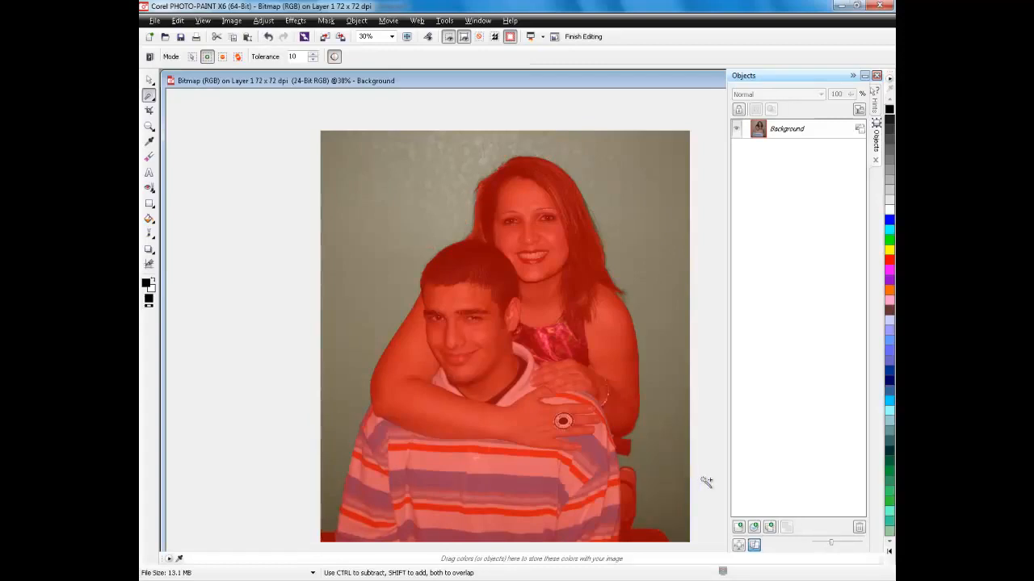
Step: Invert the mask back and forth to compare the protected and editable areas
{"action": "left_click", "coordinate": [495, 41]}
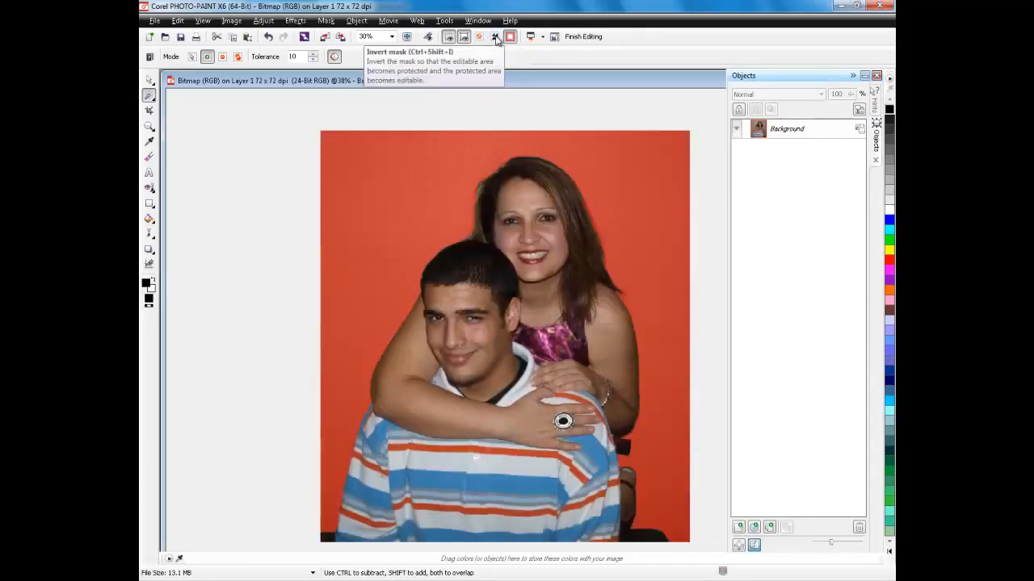
{"action": "left_click", "coordinate": [495, 41]}
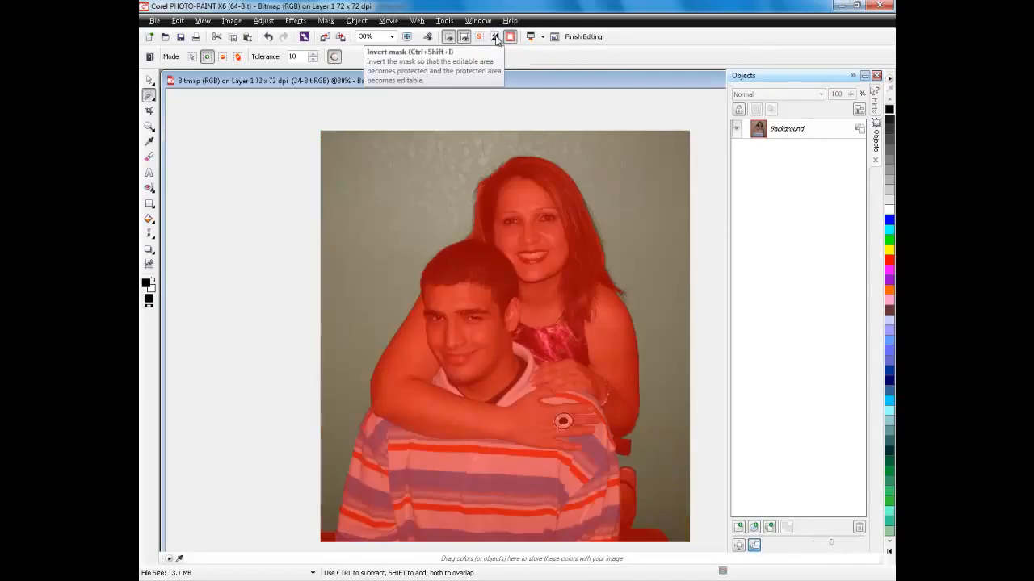
{"action": "left_click", "coordinate": [495, 37]}
{"action": "left_click", "coordinate": [495, 37]}
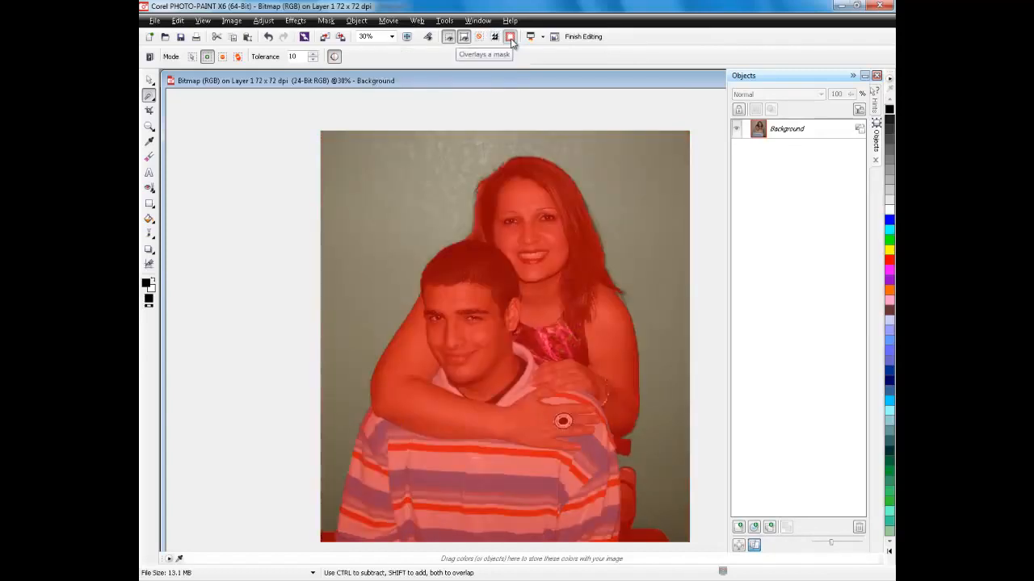
Step: Turn off the mask overlay and invert the mask so the couple is the editable area
{"action": "left_click", "coordinate": [511, 38]}
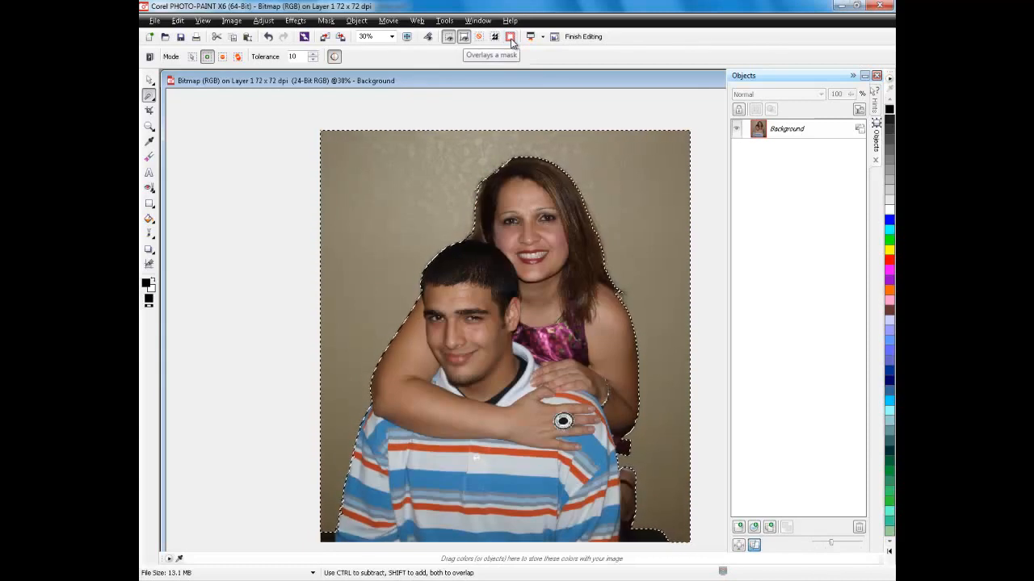
{"action": "left_click", "coordinate": [495, 37]}
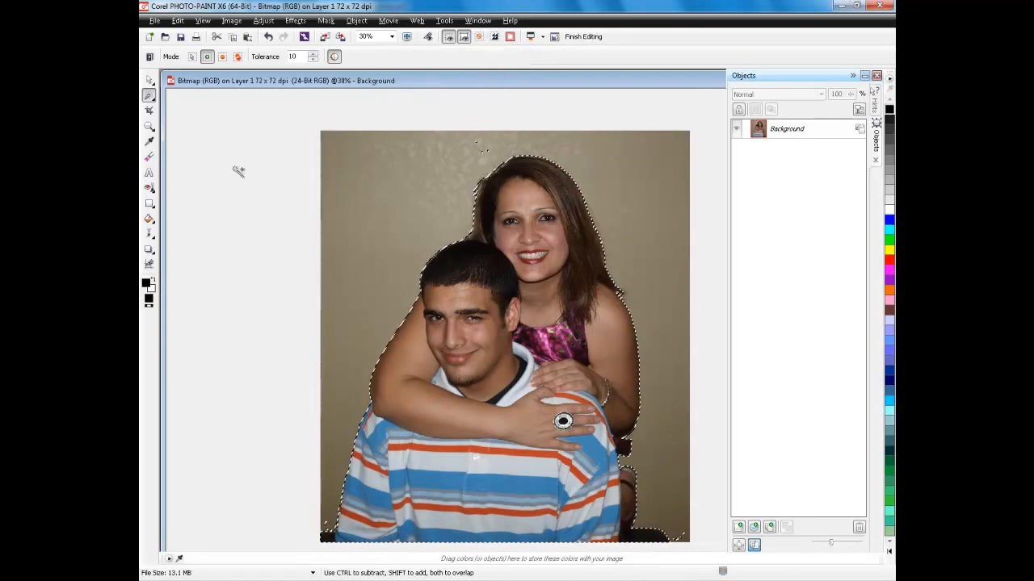
Step: Clear the stray mask specks on the wall above the woman's hair with the Remove Holes mask outline command
{"action": "left_click", "coordinate": [149, 126]}
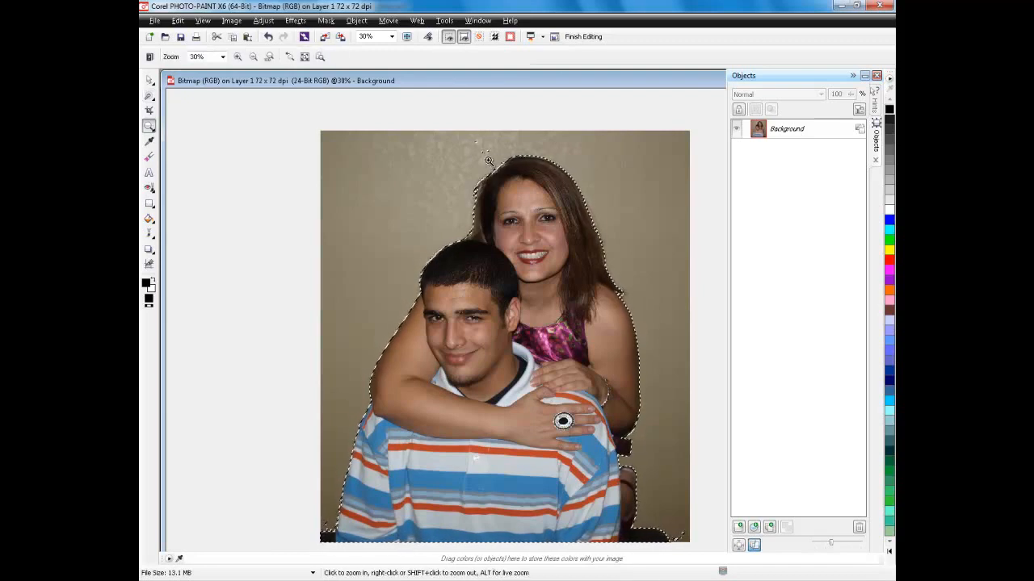
{"action": "left_click_drag", "start_coordinate": [440, 131], "coordinate": [506, 188]}
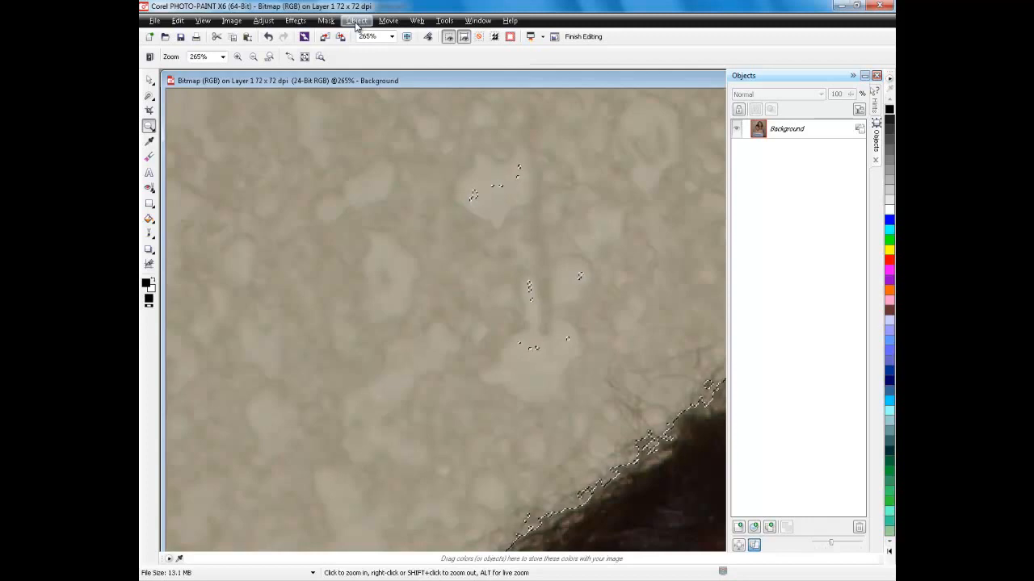
{"action": "left_click", "coordinate": [327, 22]}
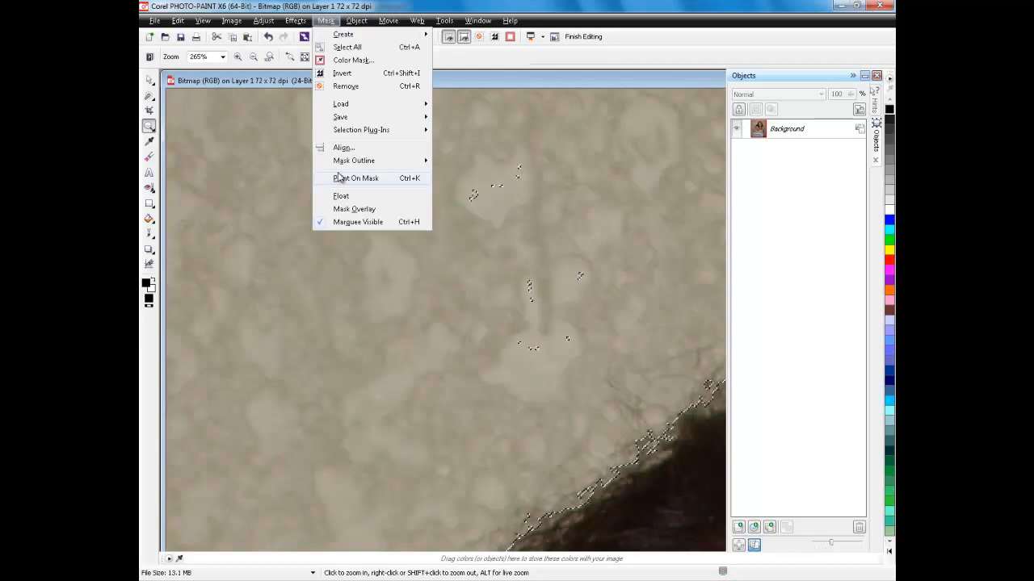
{"action": "mouse_move", "coordinate": [346, 162]}
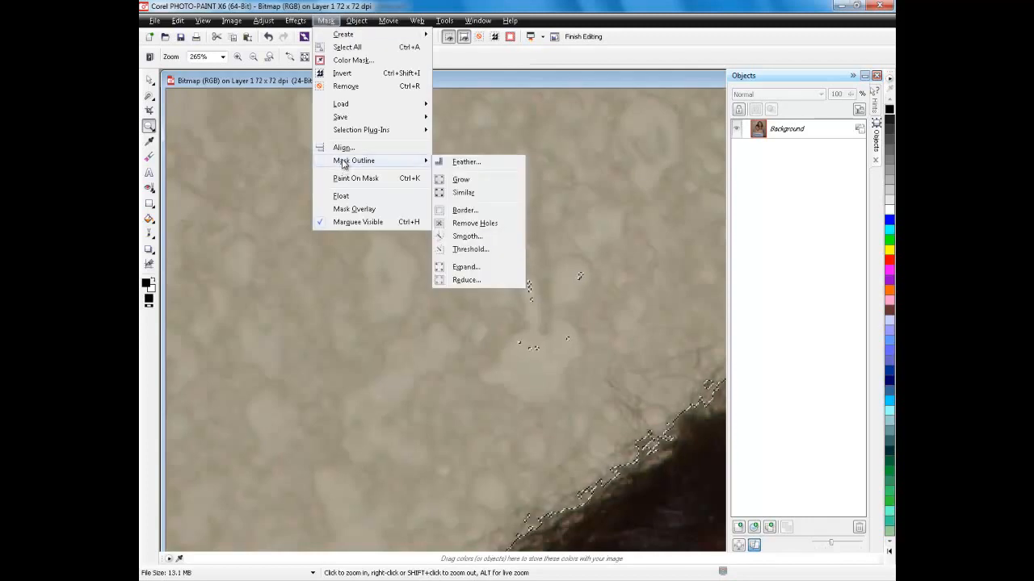
{"action": "left_click", "coordinate": [466, 226]}
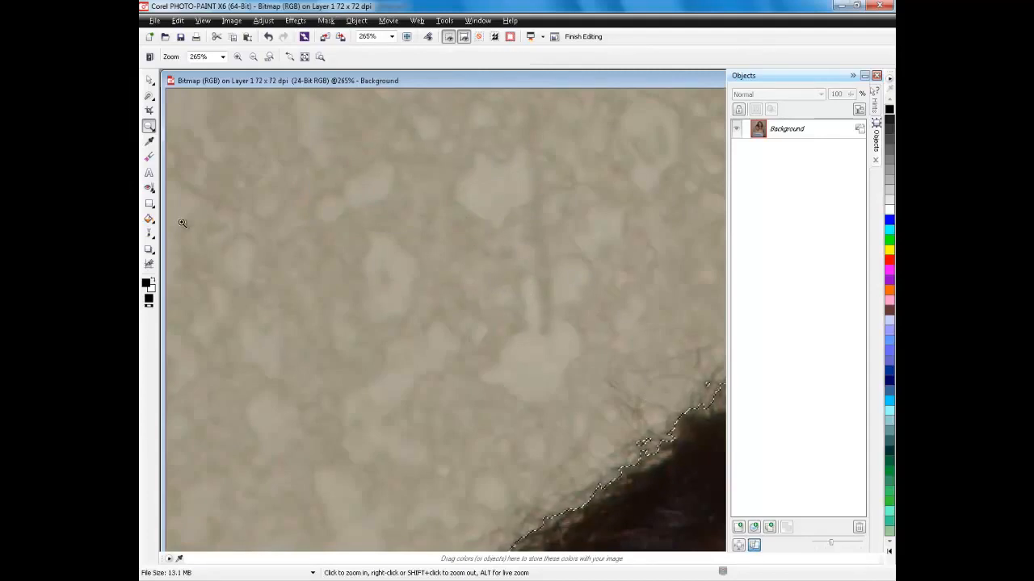
{"action": "key", "text": "F4"}
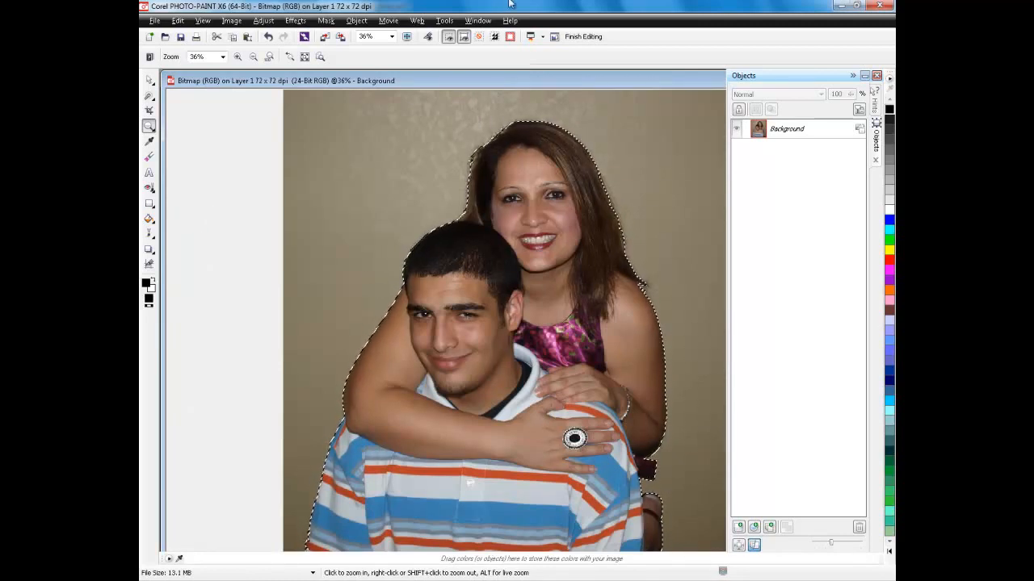
Step: Turn the mask overlay back on and invert the mask twice to check the protected areas, leaving the couple editable
{"action": "left_click", "coordinate": [510, 37]}
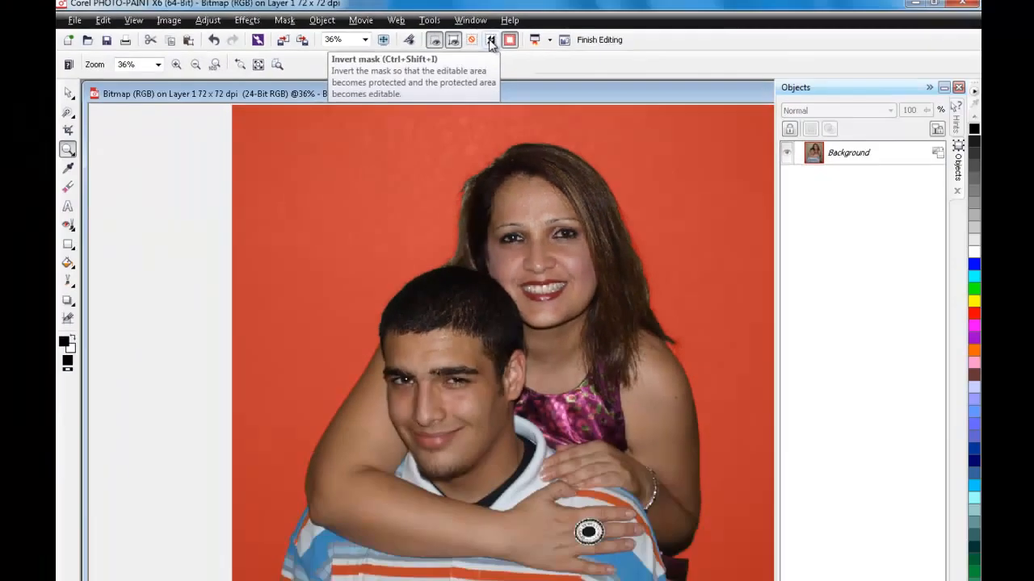
{"action": "left_click", "coordinate": [539, 94]}
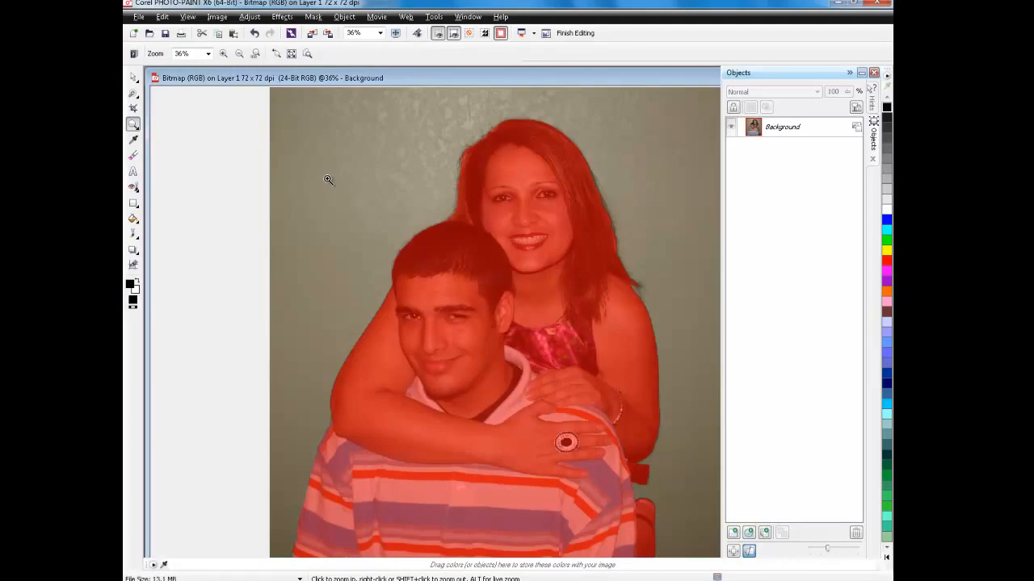
{"action": "left_click", "coordinate": [484, 33]}
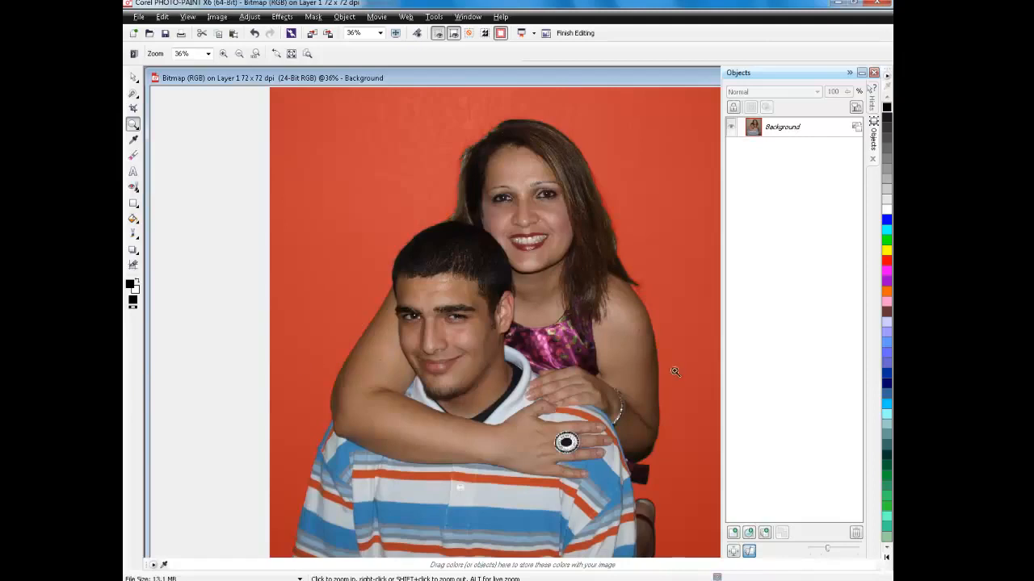
Step: Feather the mask outline with the Average direction to soften the edge around the couple
{"action": "left_click_drag", "start_coordinate": [317, 212], "coordinate": [454, 331]}
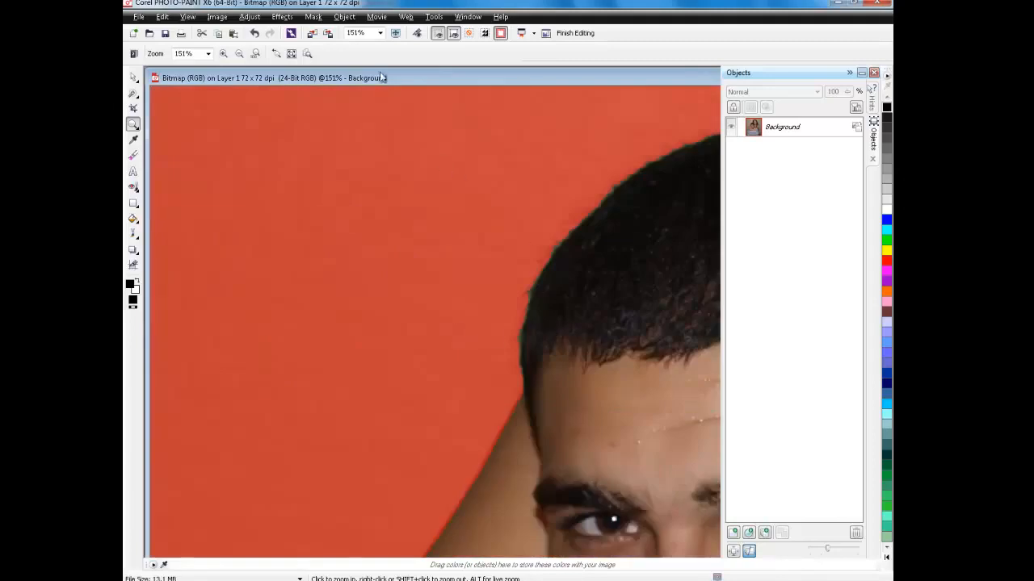
{"action": "left_click", "coordinate": [311, 17]}
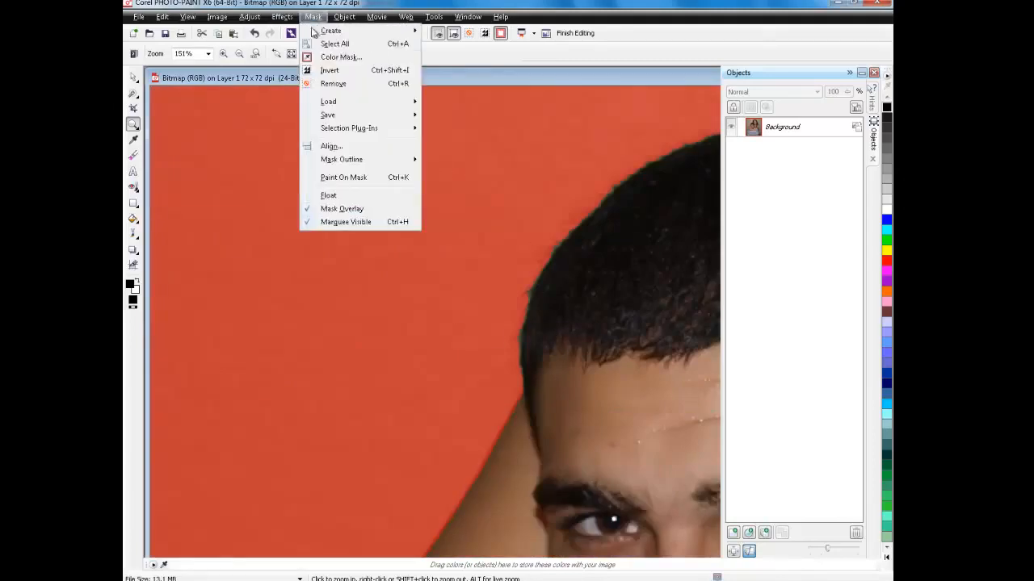
{"action": "mouse_move", "coordinate": [336, 161]}
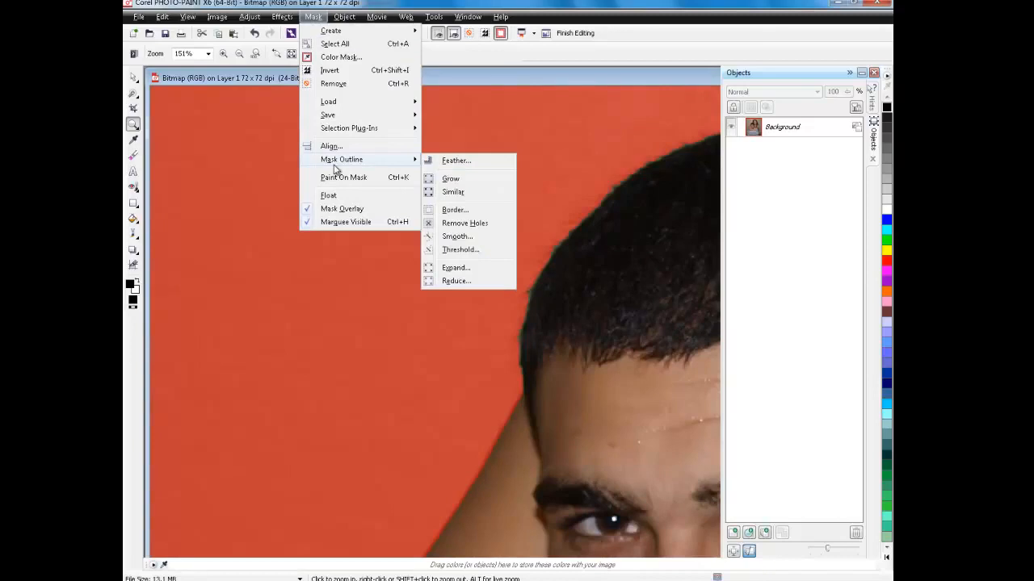
{"action": "left_click", "coordinate": [452, 162]}
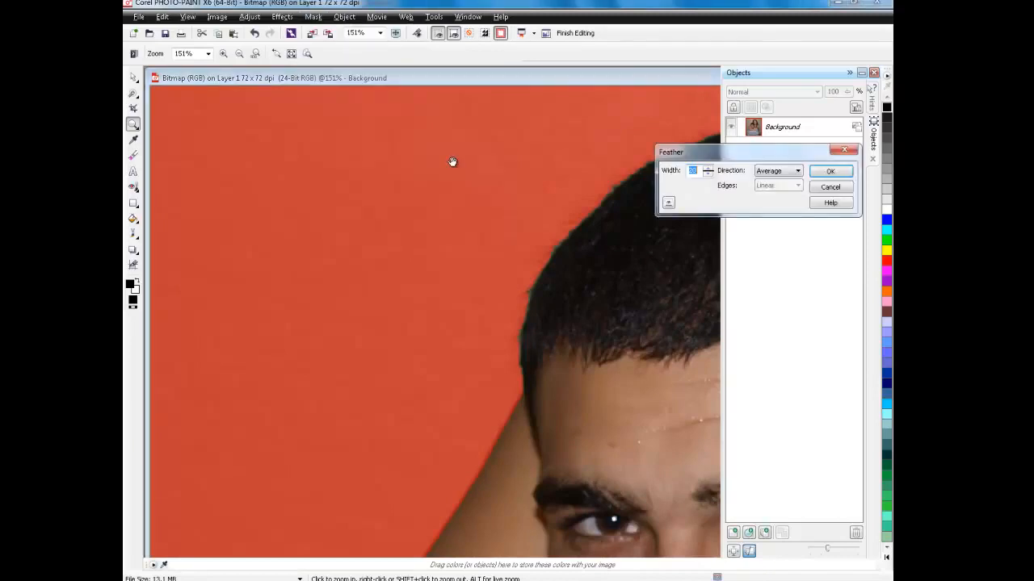
{"action": "left_click", "coordinate": [830, 174]}
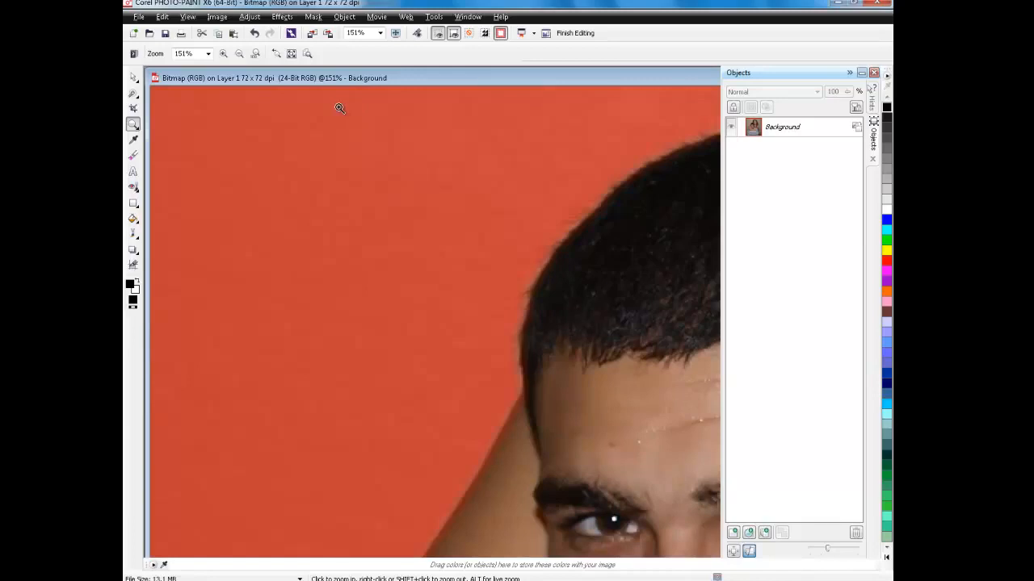
Step: Invert the mask so the couple is protected, and fill the wall background around them with solid black
{"action": "key", "text": "F4"}
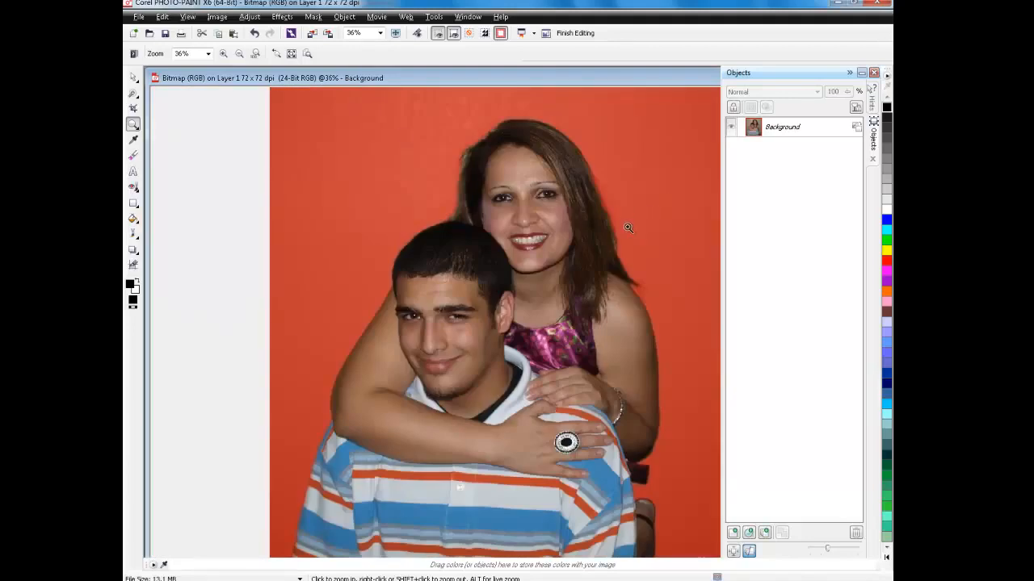
{"action": "left_click", "coordinate": [484, 33]}
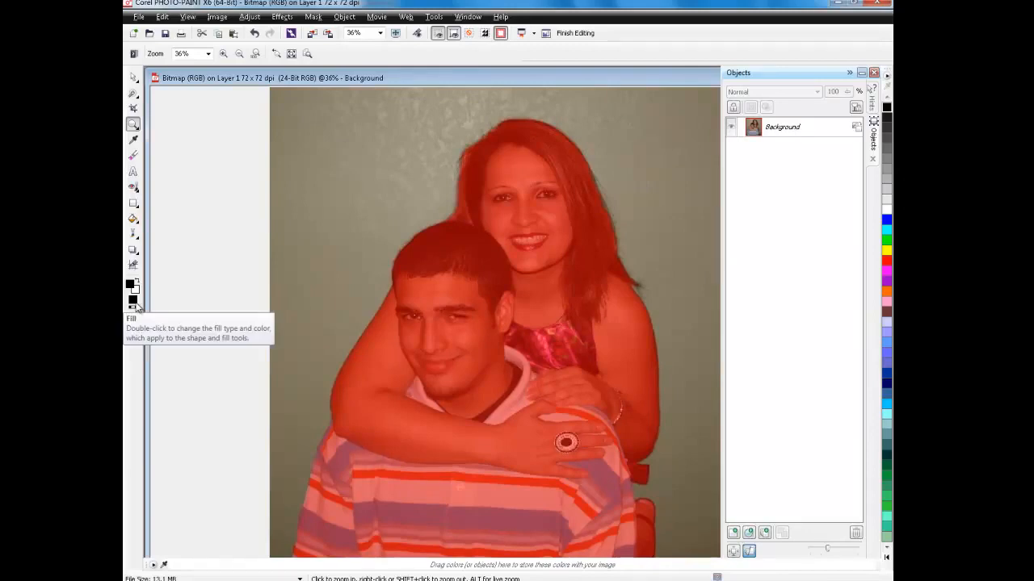
{"action": "left_click", "coordinate": [133, 220]}
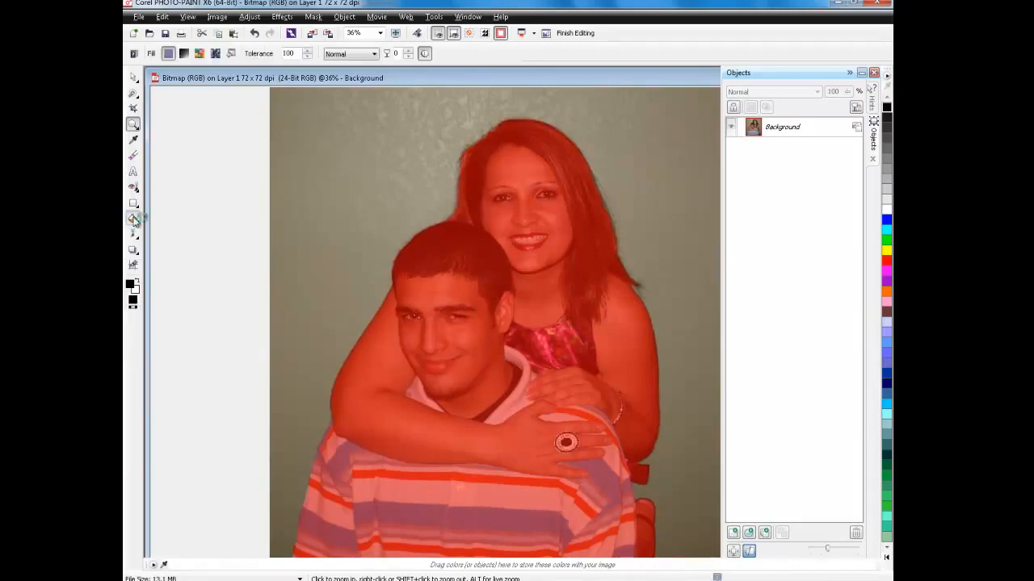
{"action": "left_click", "coordinate": [296, 127]}
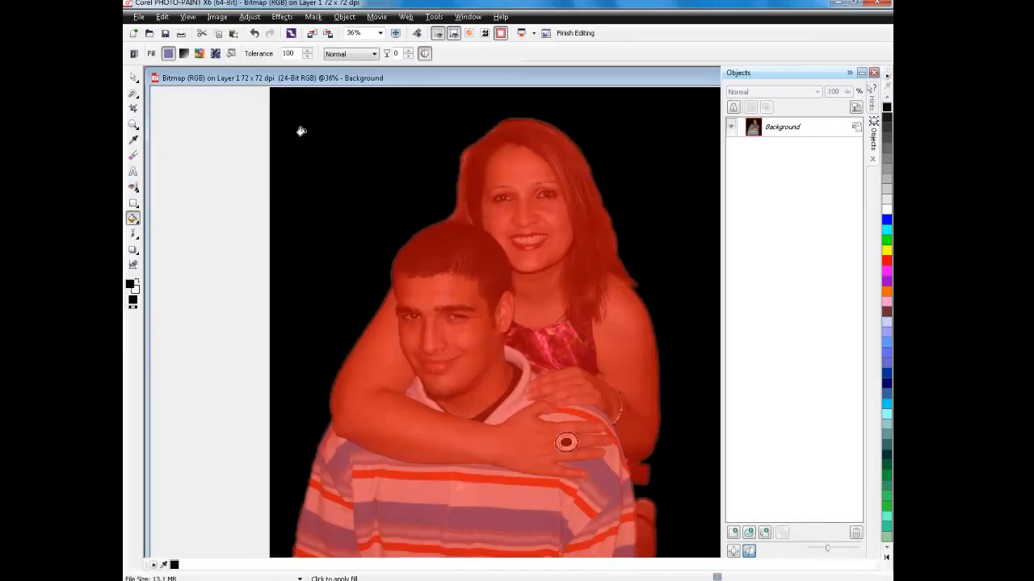
Step: Remove the mask, close the bitmap with its changes saved, and return to the CorelDRAW page
{"action": "left_click", "coordinate": [312, 17]}
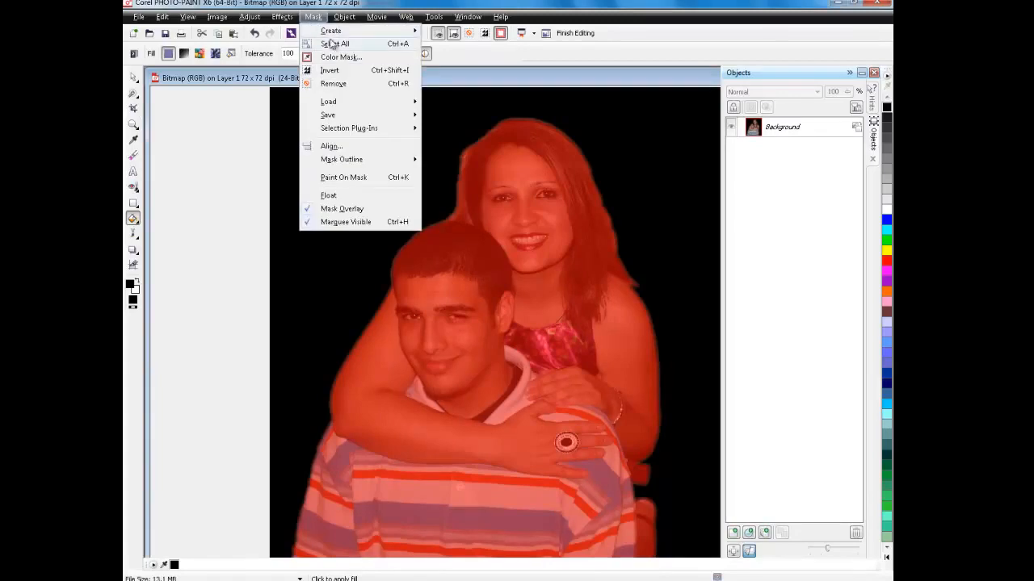
{"action": "left_click", "coordinate": [334, 84]}
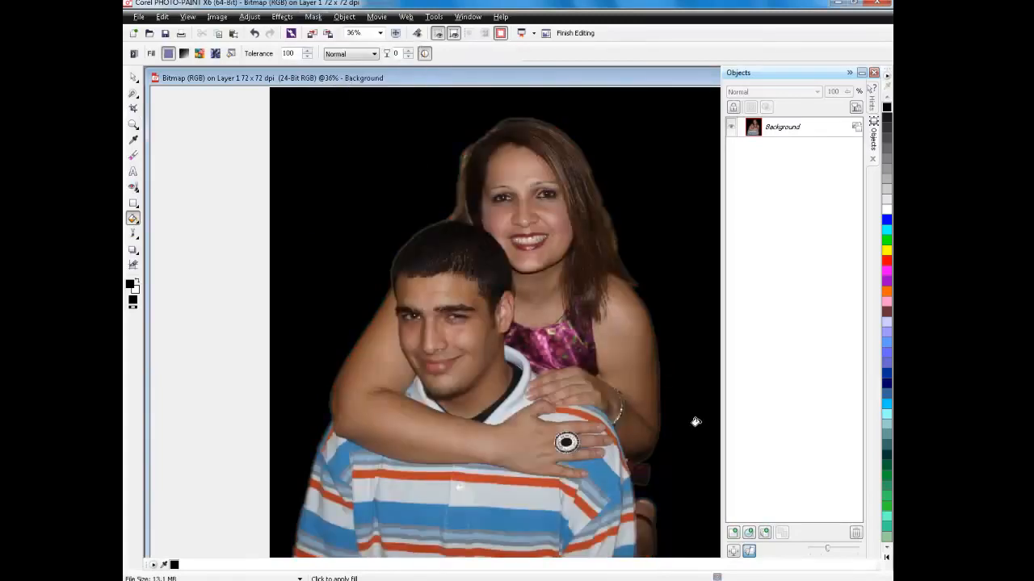
{"action": "left_click", "coordinate": [880, 5]}
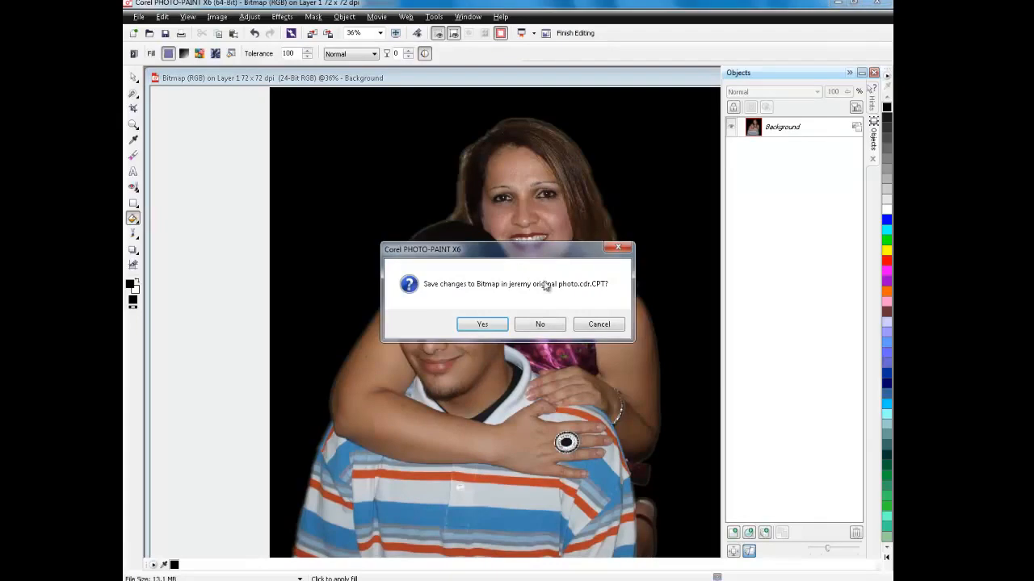
{"action": "left_click", "coordinate": [482, 325]}
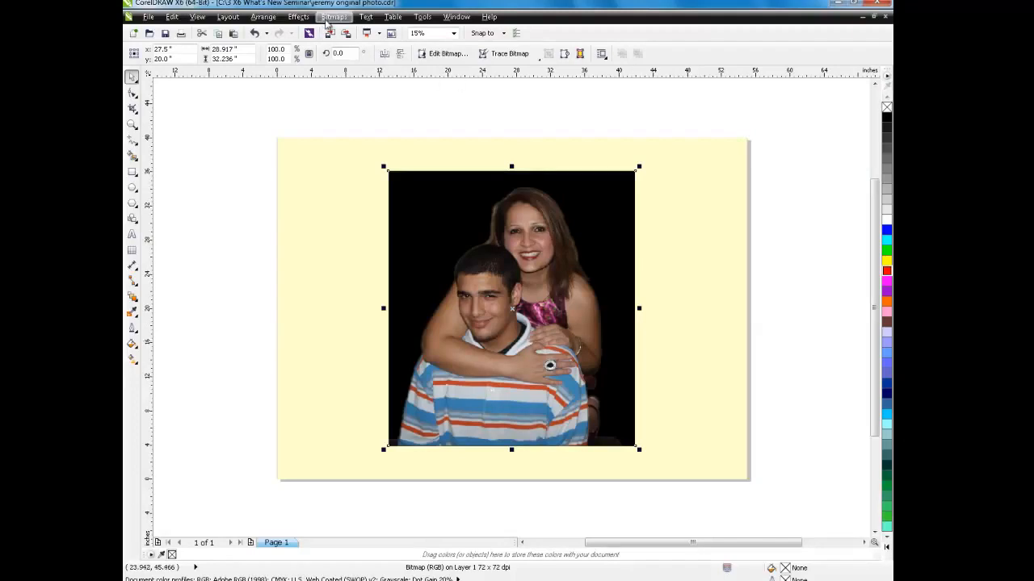
Step: Invert the colors of the selected portrait bitmap with the Invert transform
{"action": "left_click", "coordinate": [300, 17]}
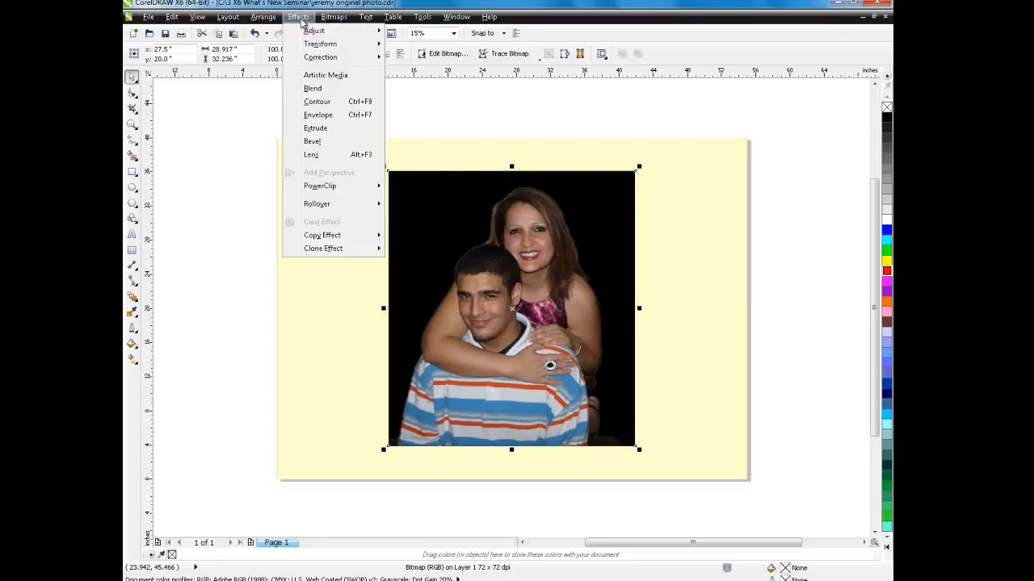
{"action": "mouse_move", "coordinate": [311, 47]}
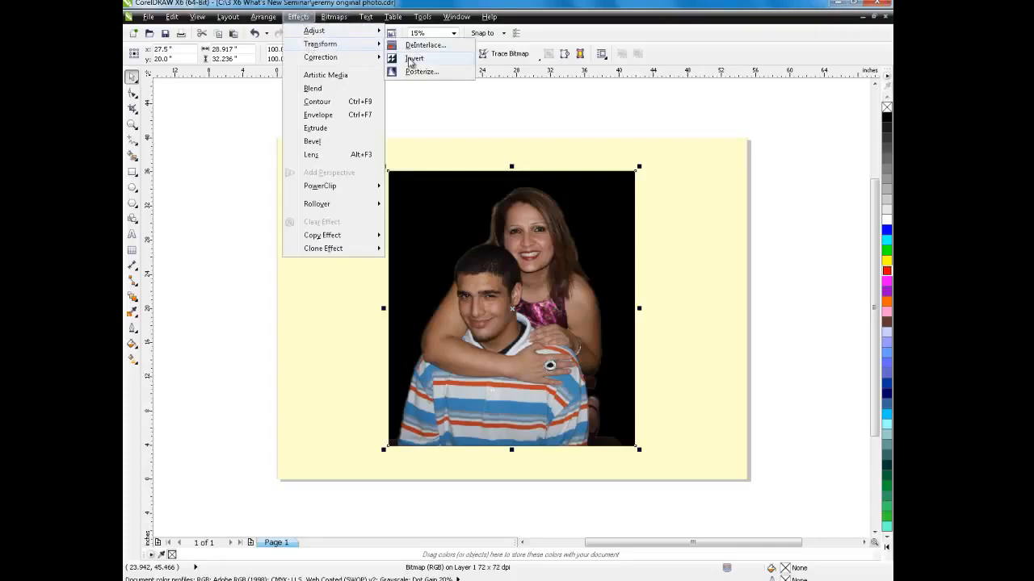
{"action": "left_click", "coordinate": [408, 56]}
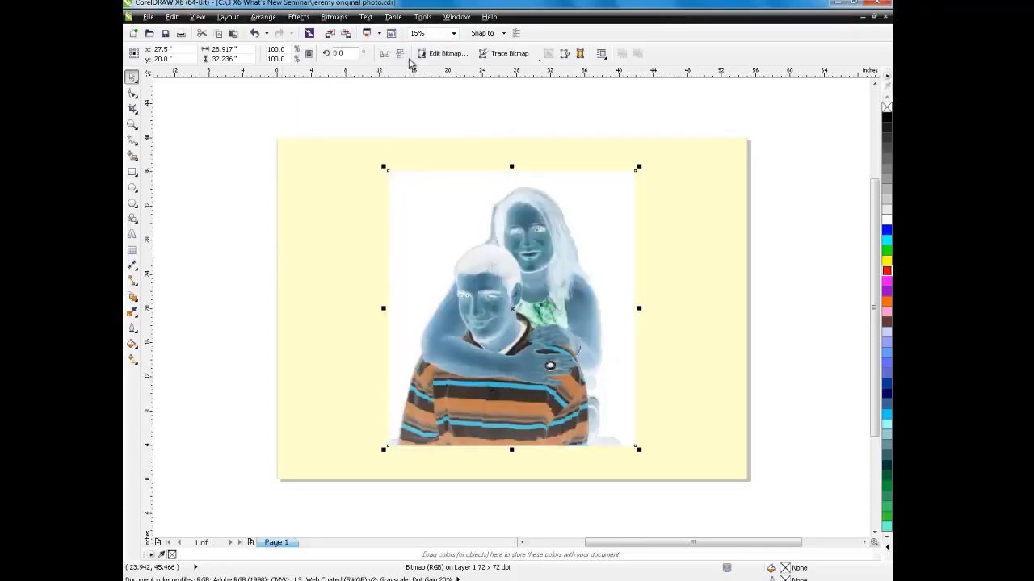